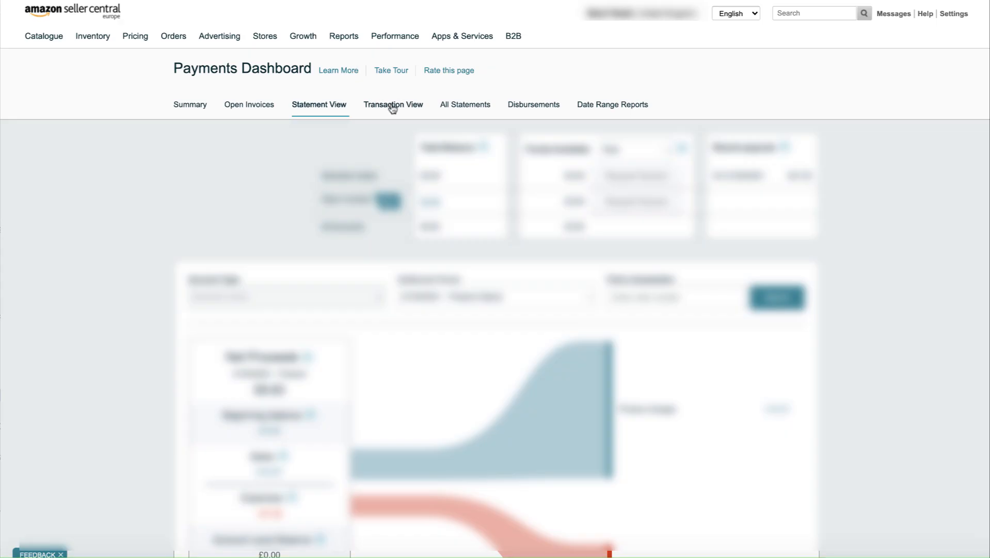
# In the payments Transaction View, filter transactions by Refund and switch the period to a custom date range
pyautogui.click(393, 106)
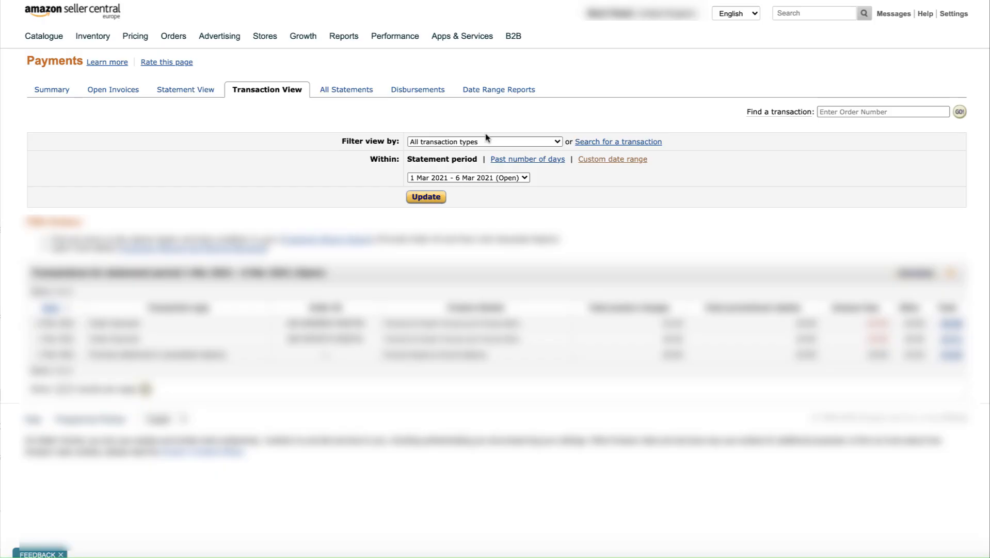
pyautogui.click(501, 144)
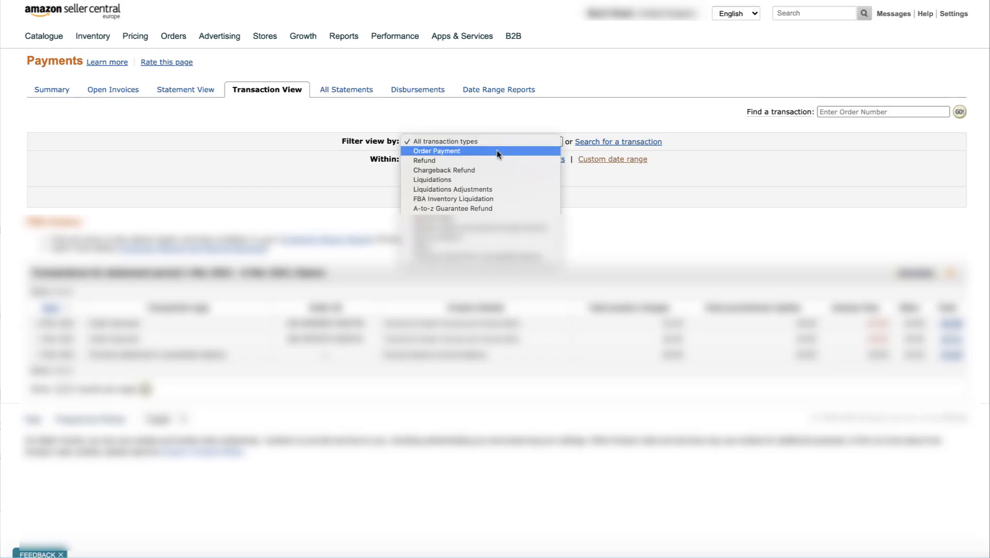
pyautogui.click(461, 161)
pyautogui.click(461, 178)
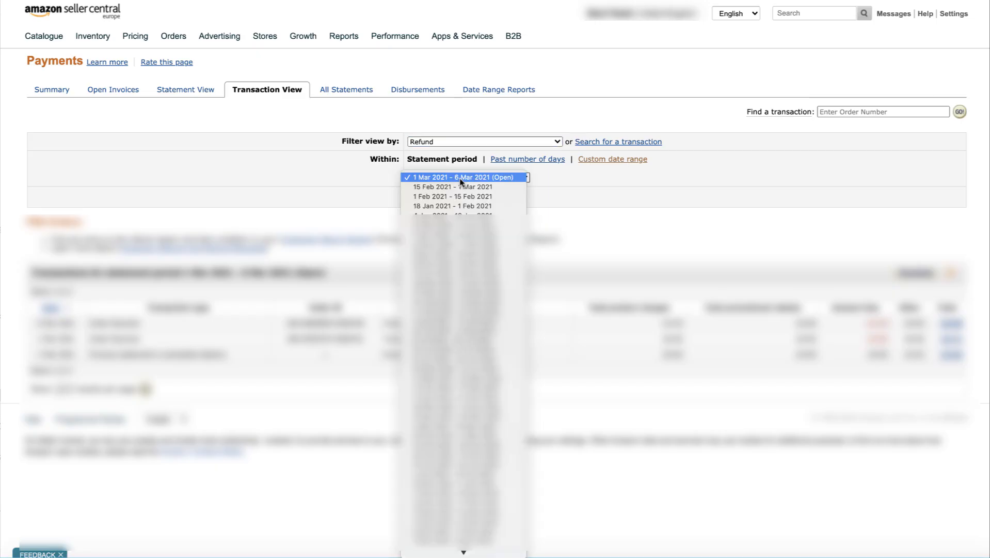
pyautogui.click(566, 176)
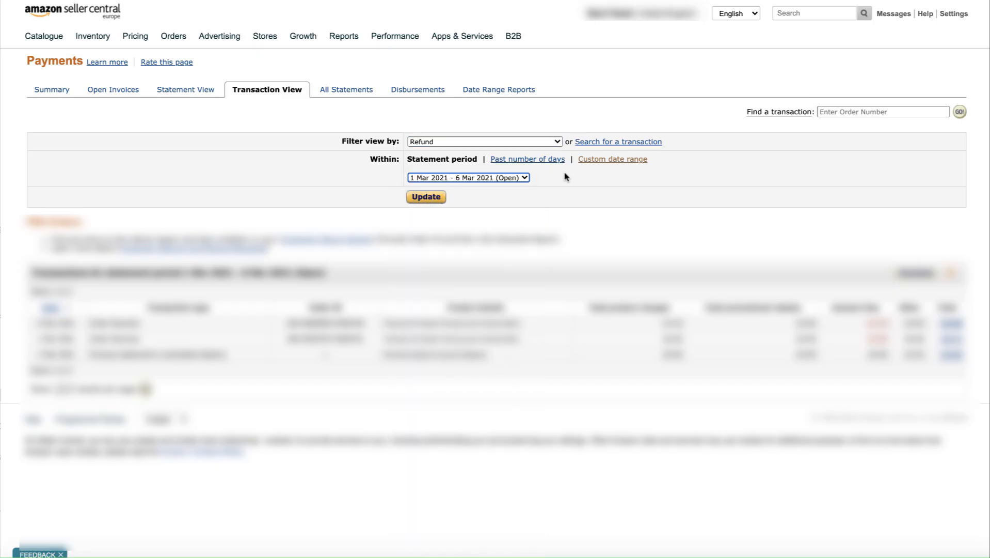
pyautogui.click(597, 162)
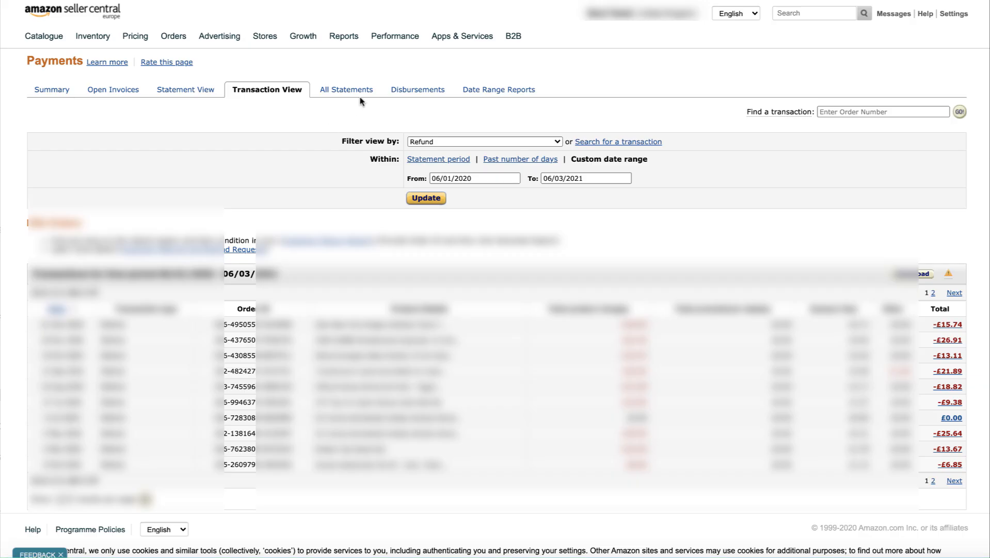
# Open the FBA customer returns report from the Fulfilment by Amazon reports
pyautogui.moveTo(347, 39)
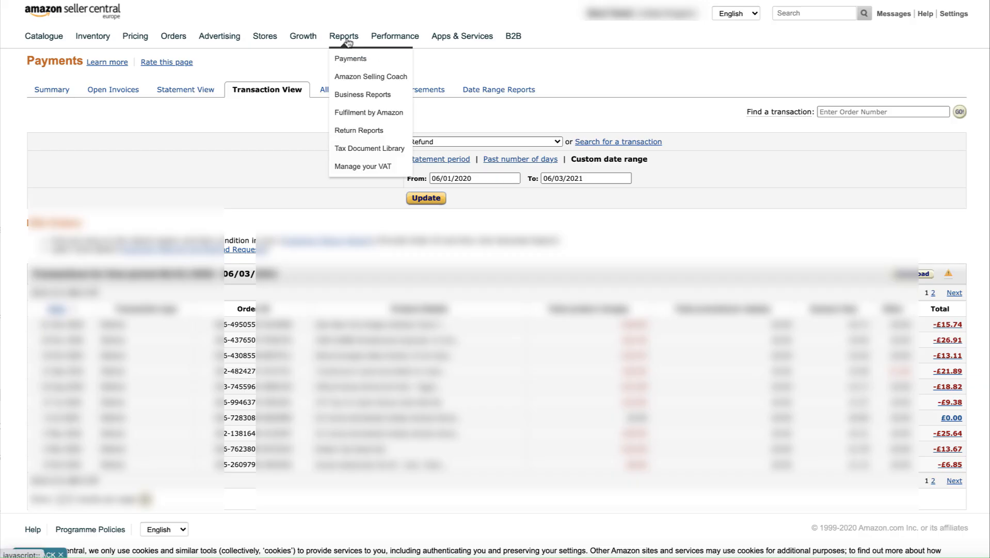
pyautogui.click(358, 118)
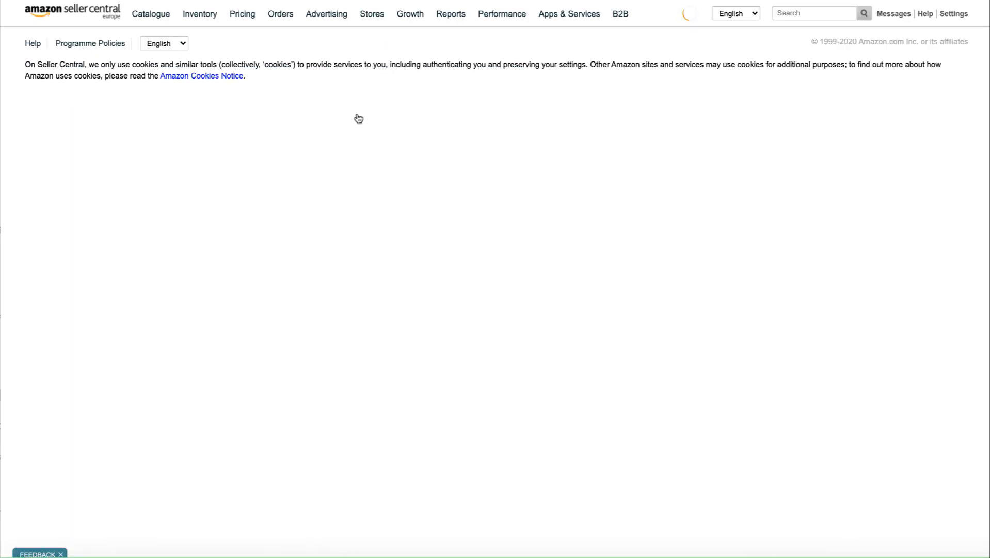
pyautogui.scroll(-2, 73, 269)
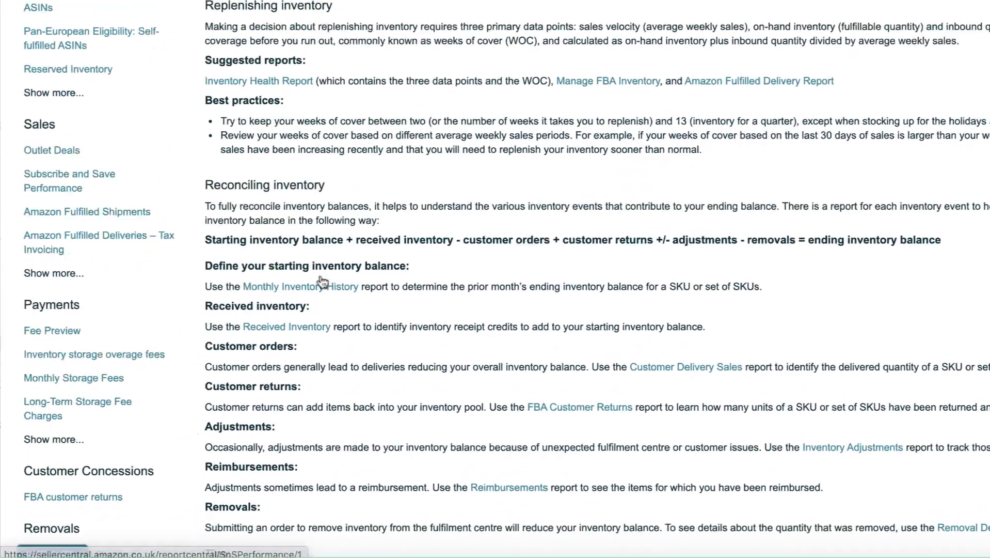
pyautogui.scroll(-2, 322, 281)
pyautogui.moveTo(90, 406)
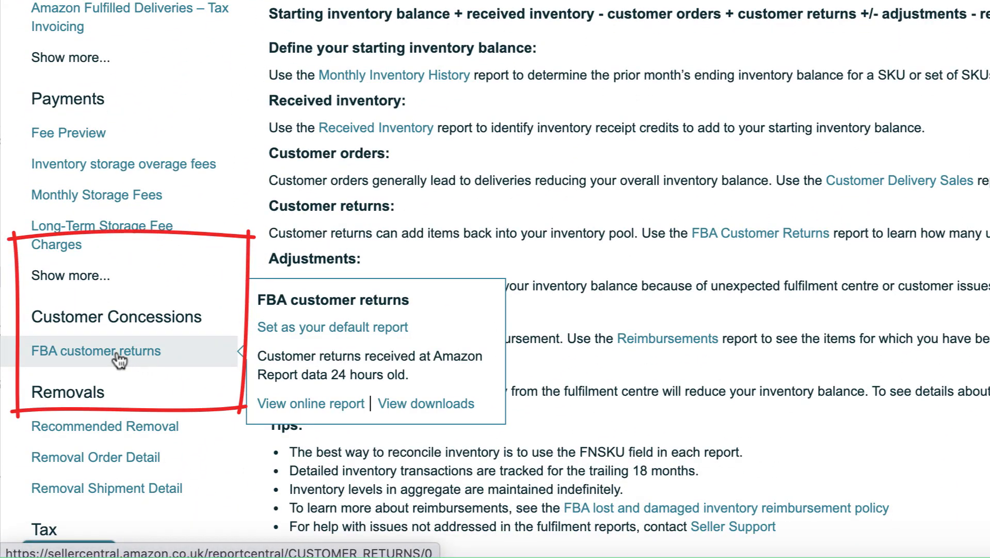
pyautogui.click(119, 359)
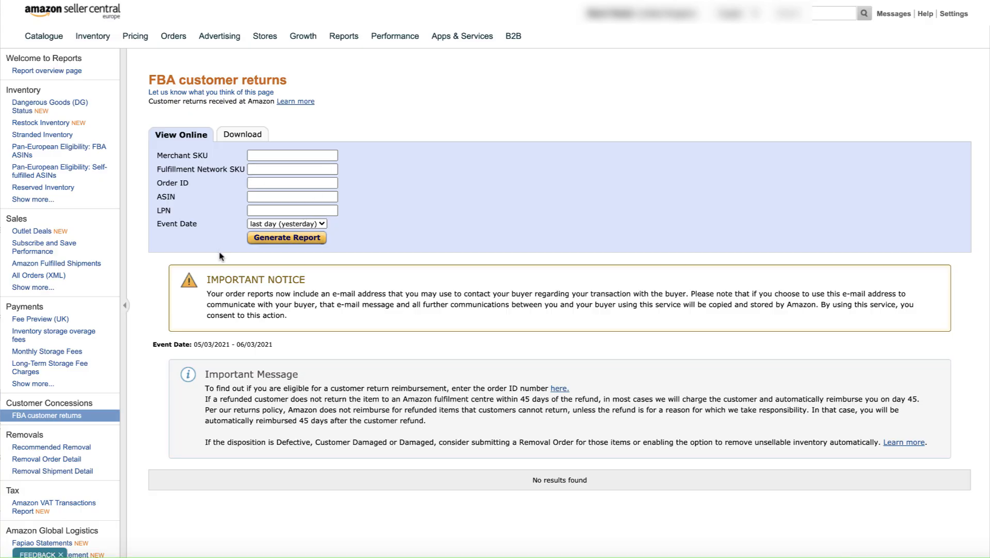
# Show the download options for the FBA customer returns report and set its event date to Exact dates
pyautogui.click(250, 136)
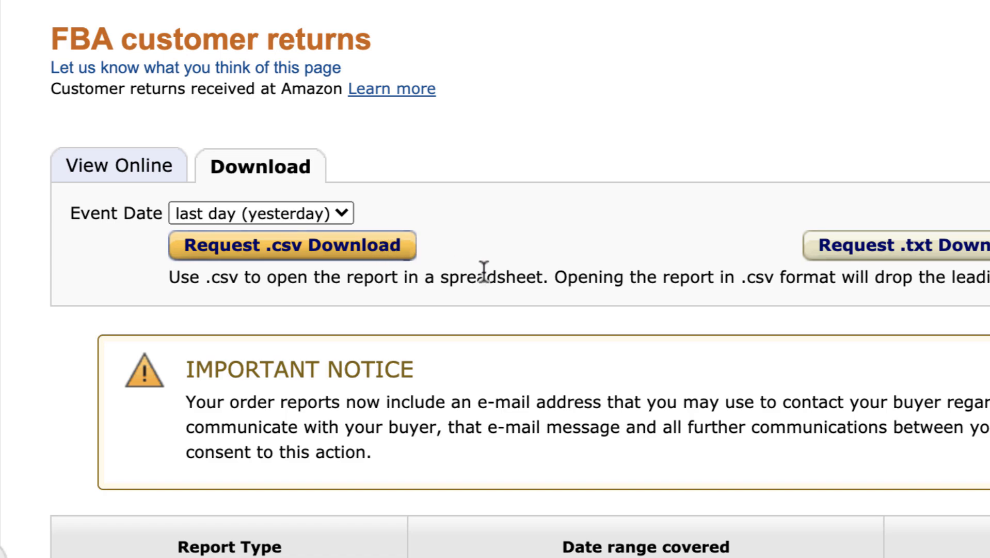
pyautogui.click(325, 212)
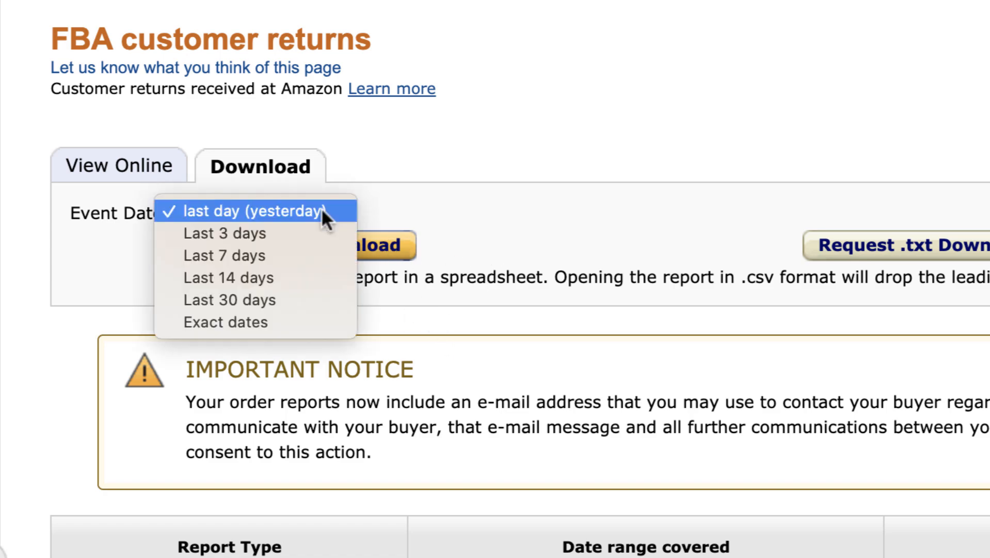
pyautogui.click(270, 320)
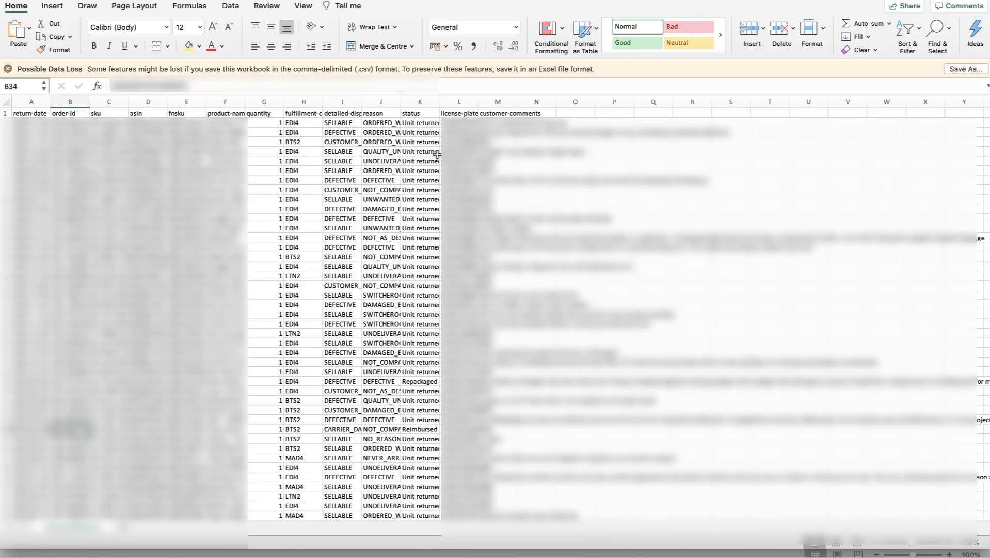
# In the returns spreadsheet in Excel, add header filters and filter the status column to show only Reimbursed
pyautogui.click(418, 116)
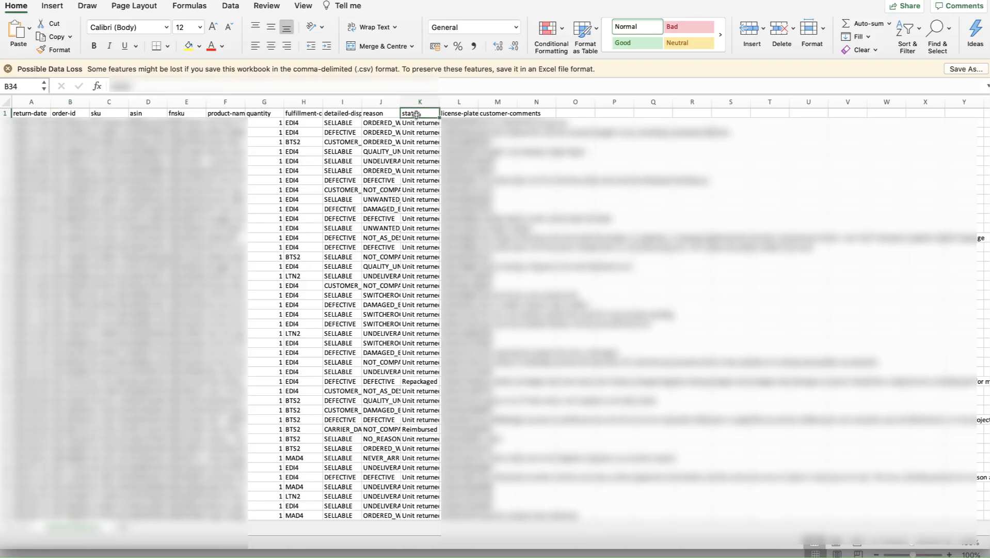
pyautogui.click(909, 33)
pyautogui.click(912, 98)
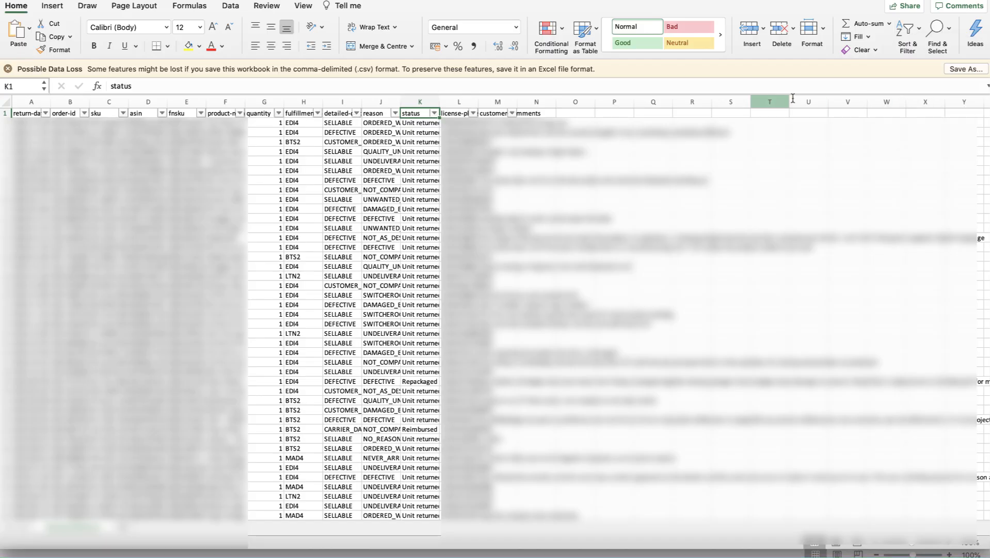
pyautogui.click(434, 113)
pyautogui.click(466, 271)
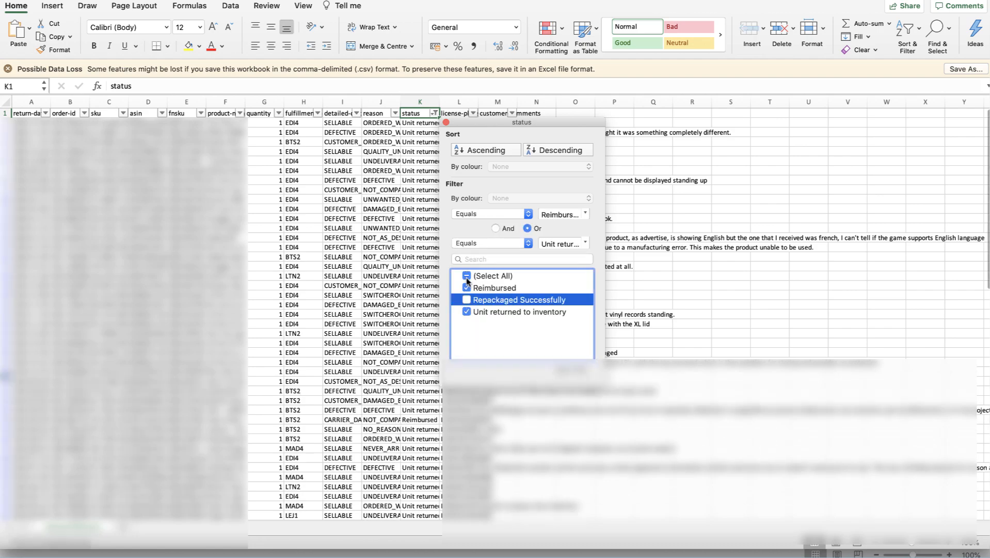
pyautogui.click(467, 311)
pyautogui.click(683, 339)
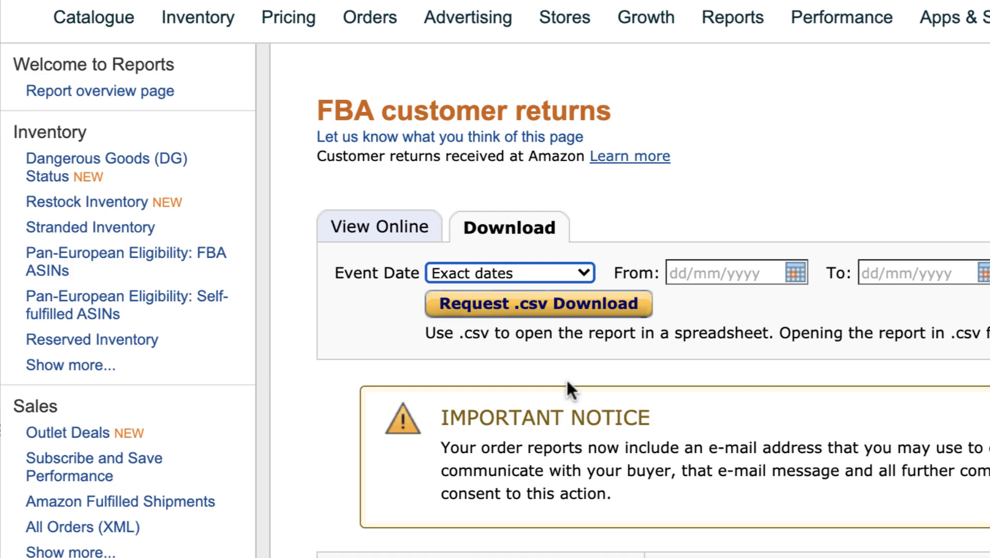
# Back in Seller Central, expand the Payments reports and open the download options of the Reimbursements report
pyautogui.moveTo(734, 25)
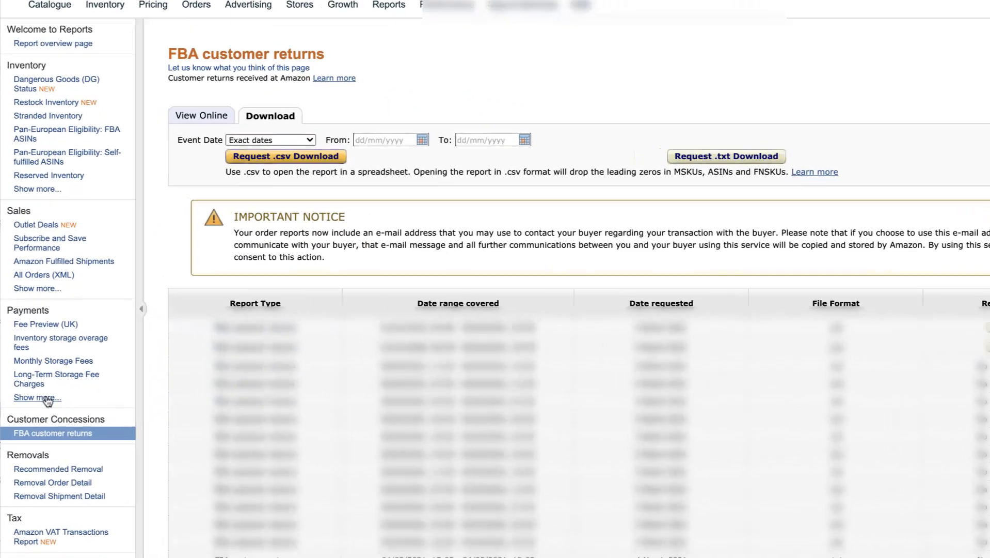
pyautogui.click(47, 397)
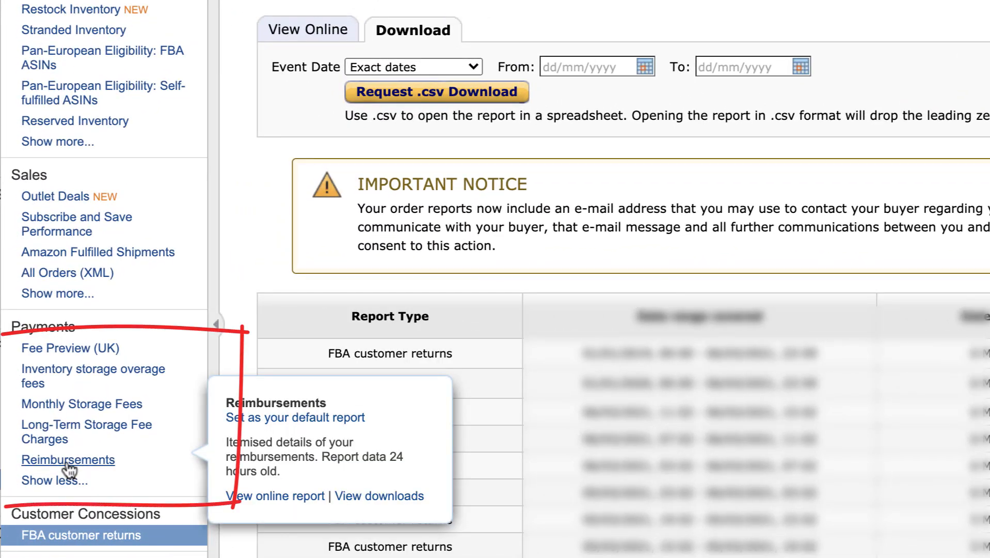
pyautogui.click(70, 461)
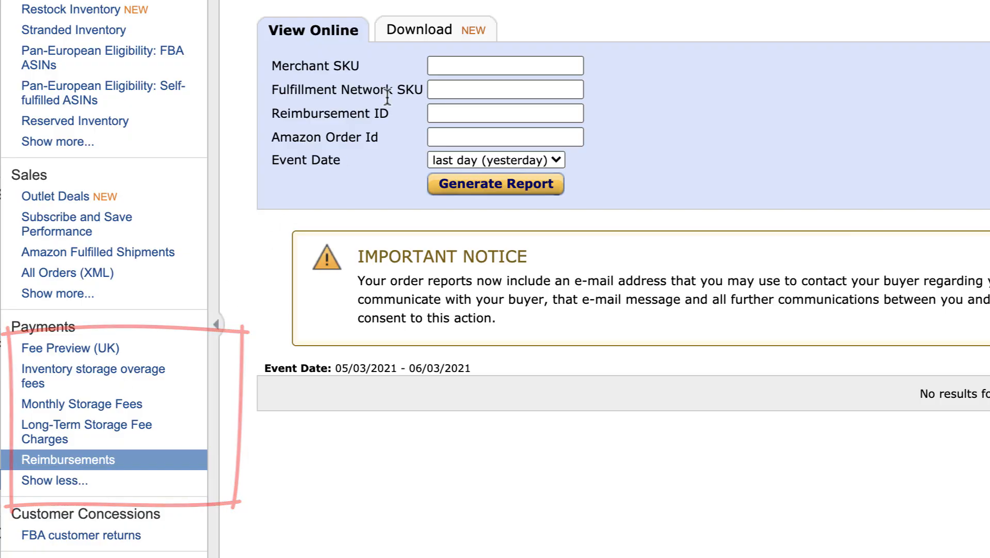
pyautogui.click(416, 42)
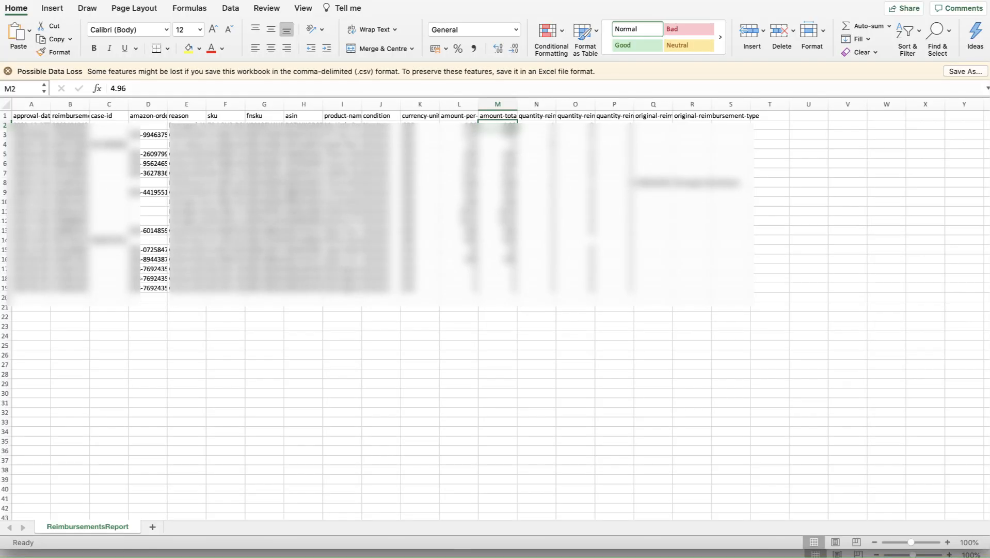
# In the ReimbursementsReport spreadsheet in Excel, check which rows have an Amazon order ID
pyautogui.click(157, 135)
pyautogui.click(151, 154)
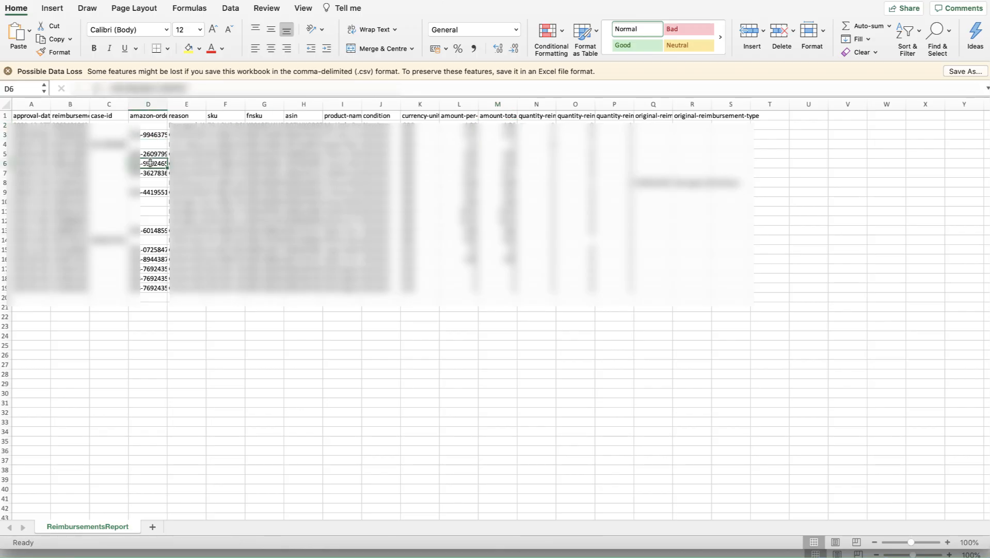
pyautogui.click(151, 220)
pyautogui.click(149, 251)
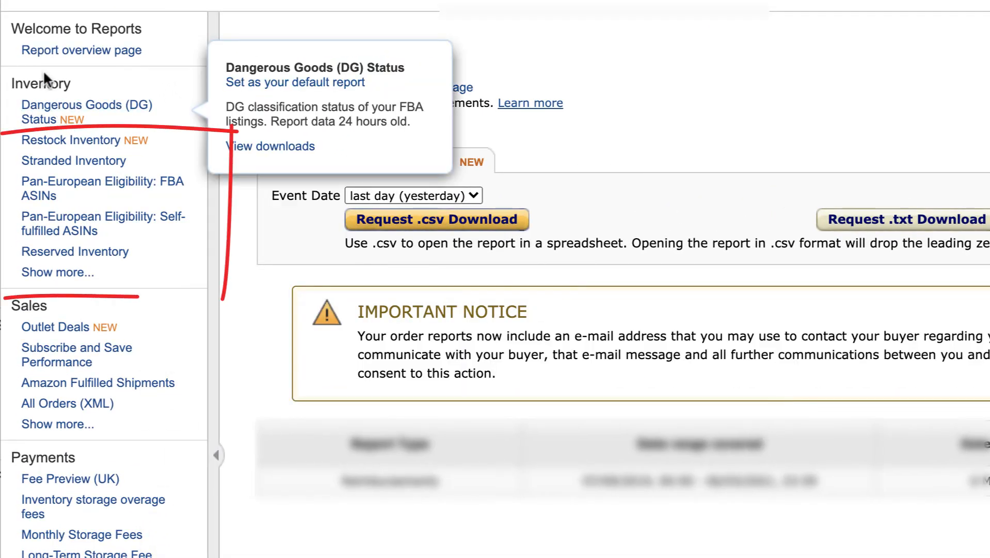
# Back in Seller Central, expand the Inventory reports and open the download options of the Inventory Adjustments report
pyautogui.click(47, 276)
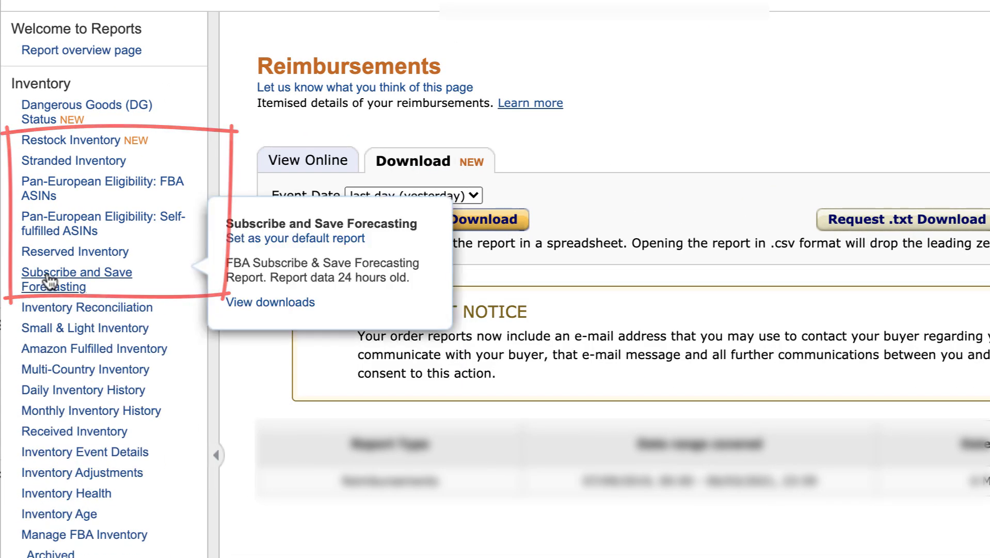
pyautogui.moveTo(107, 476)
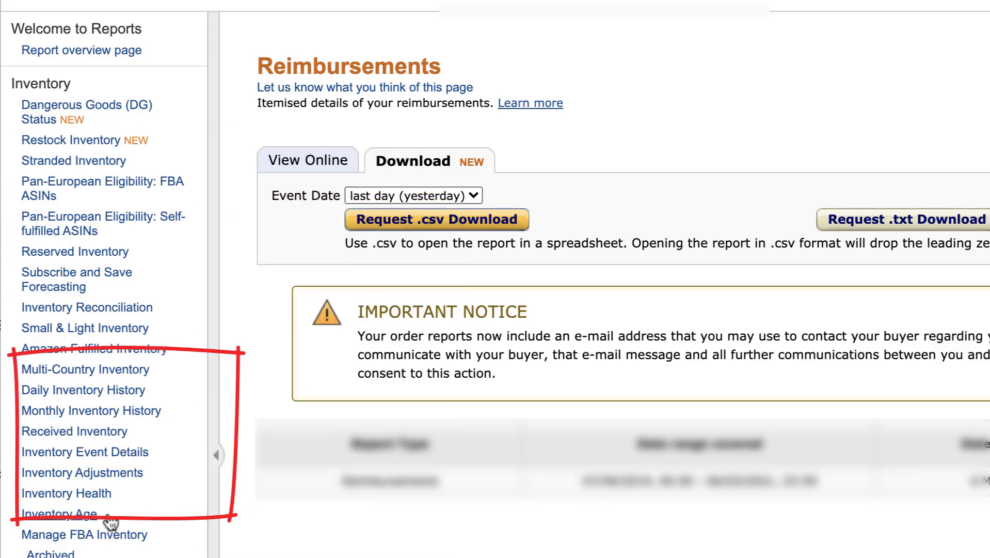
pyautogui.click(98, 480)
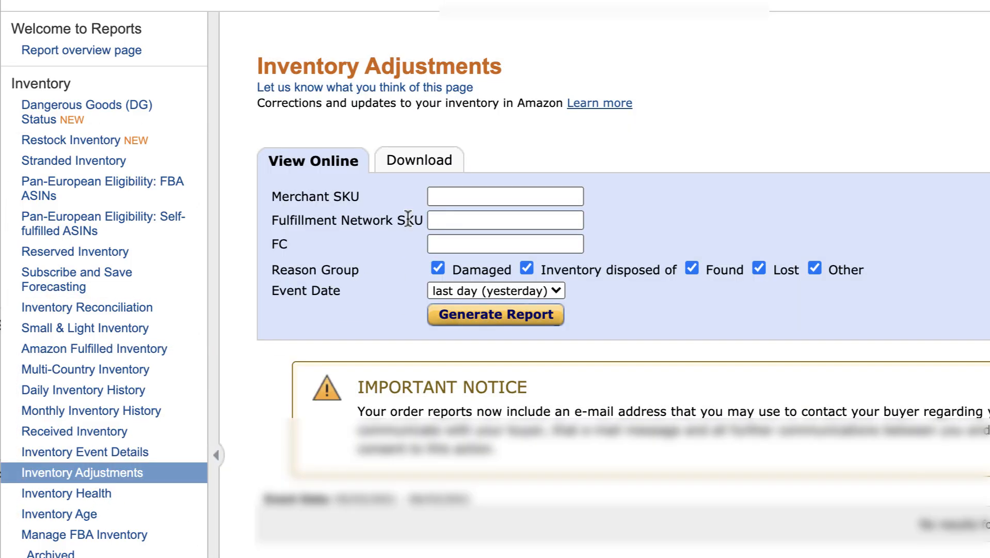
pyautogui.click(408, 161)
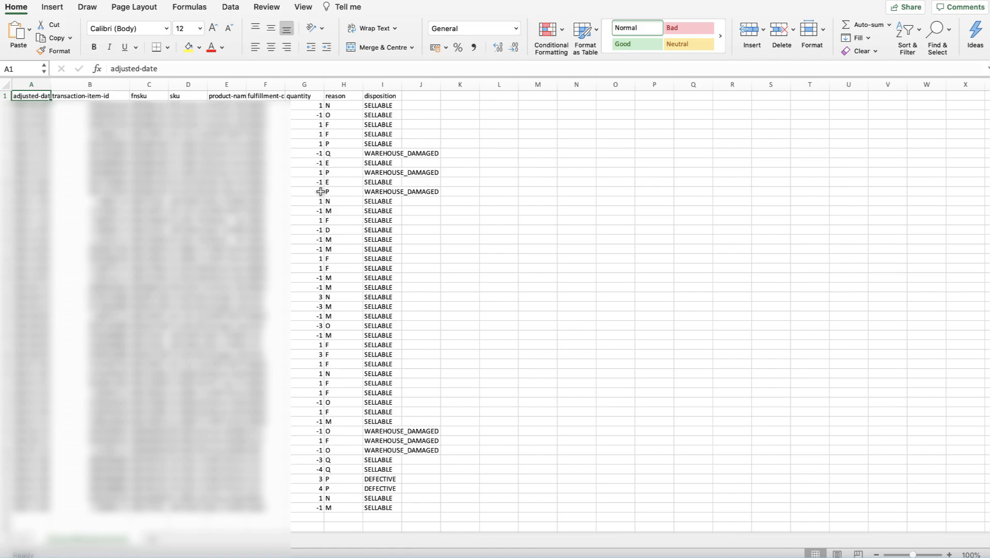
# In the inventory adjustments spreadsheet in Excel, add header filters and filter the reason column to show only codes D, E and M
pyautogui.click(337, 96)
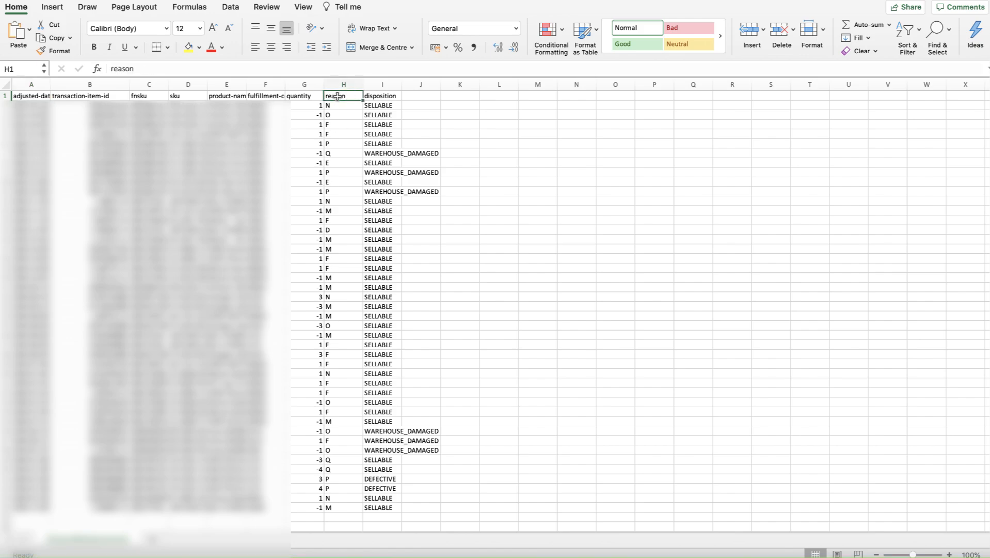
pyautogui.click(915, 31)
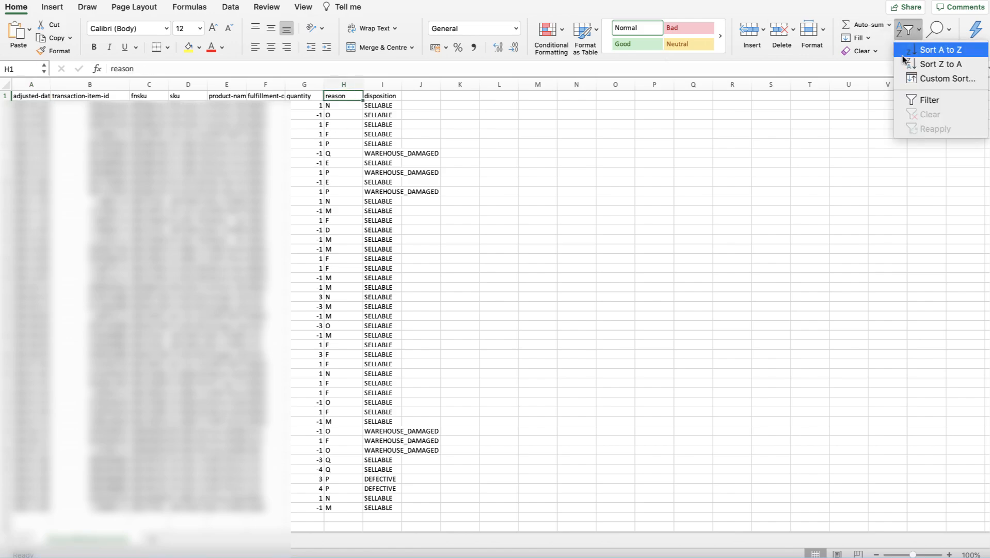
pyautogui.click(911, 99)
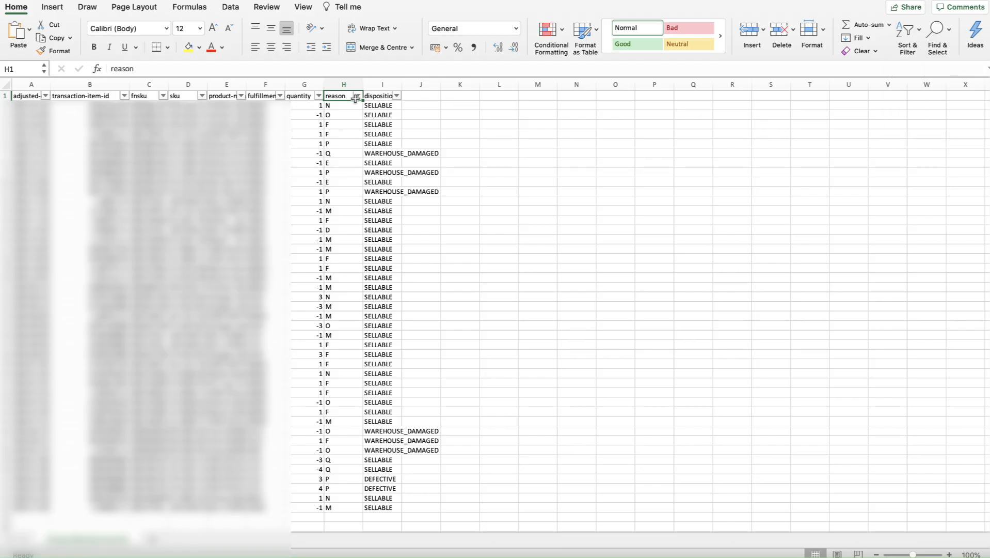
pyautogui.click(358, 96)
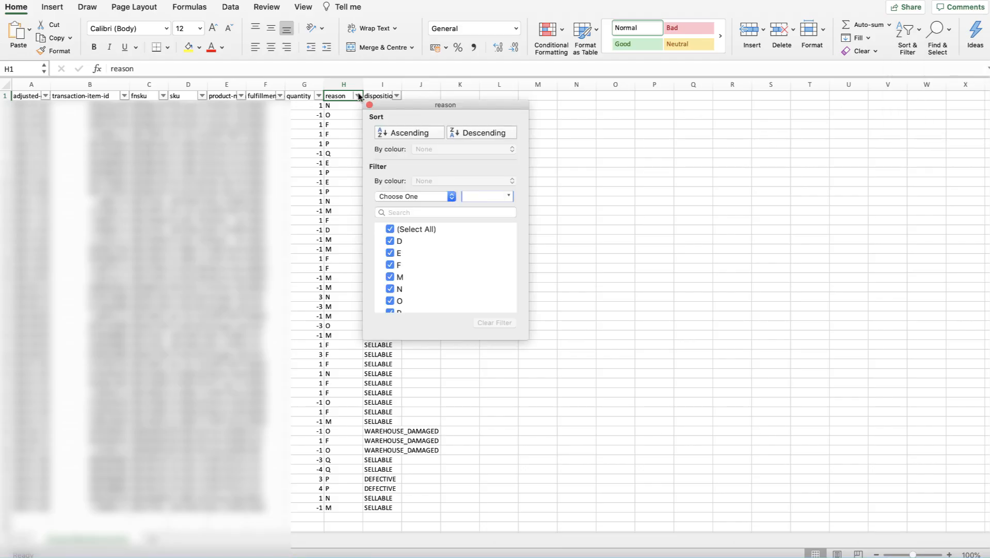
pyautogui.click(387, 228)
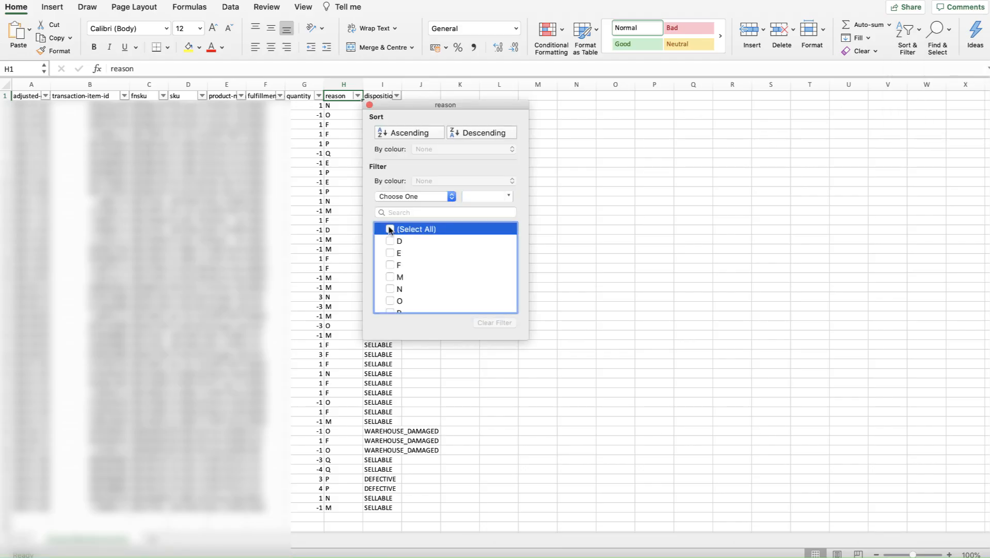
pyautogui.click(389, 241)
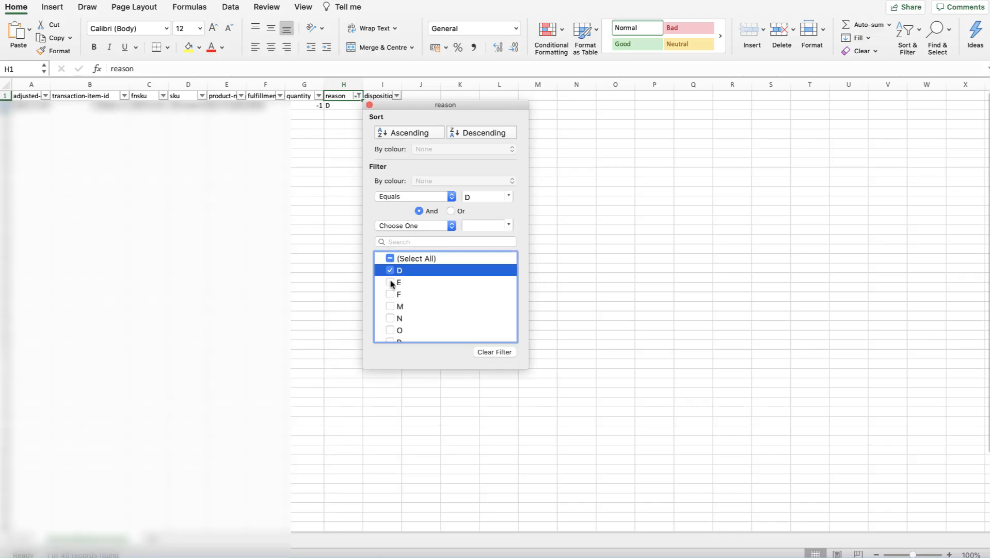
pyautogui.click(390, 283)
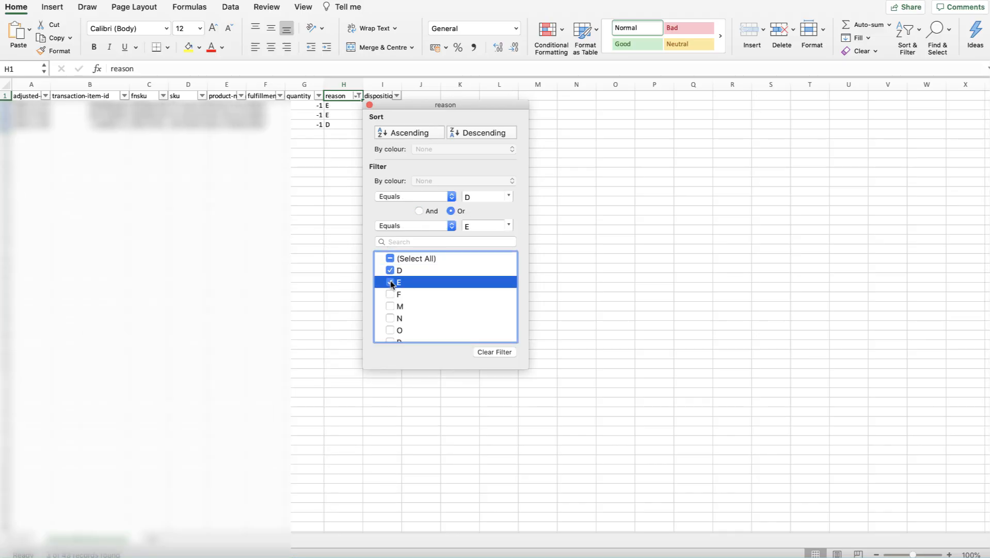
pyautogui.click(392, 308)
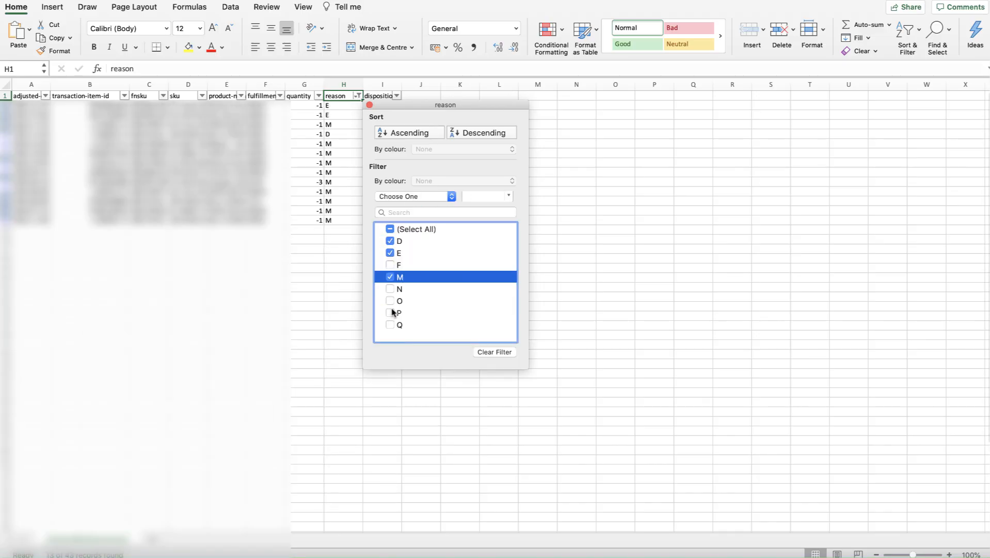
pyautogui.click(554, 260)
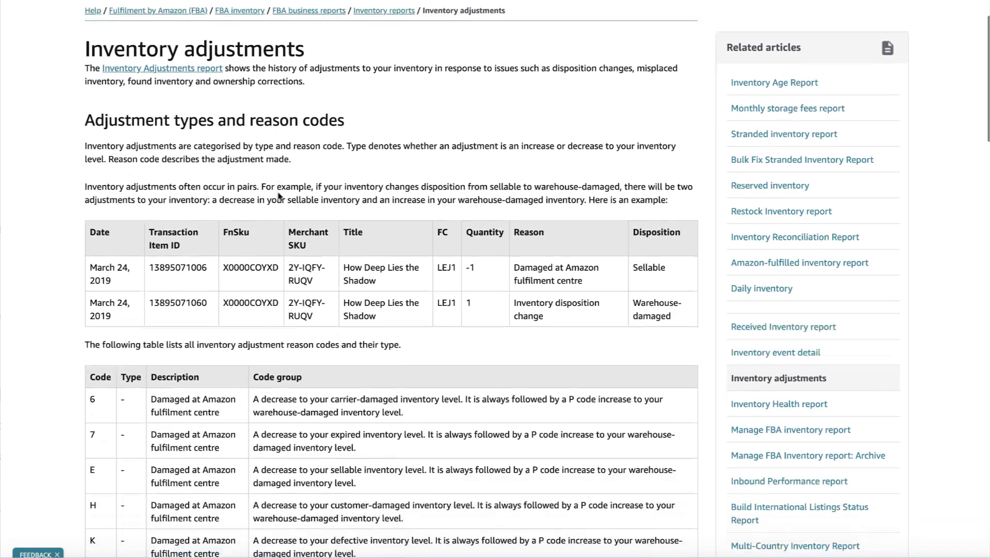
# In Seller Central's Inventory adjustments help article, examine the table of adjustment reason codes and their descriptions
pyautogui.scroll(-8, 277, 195)
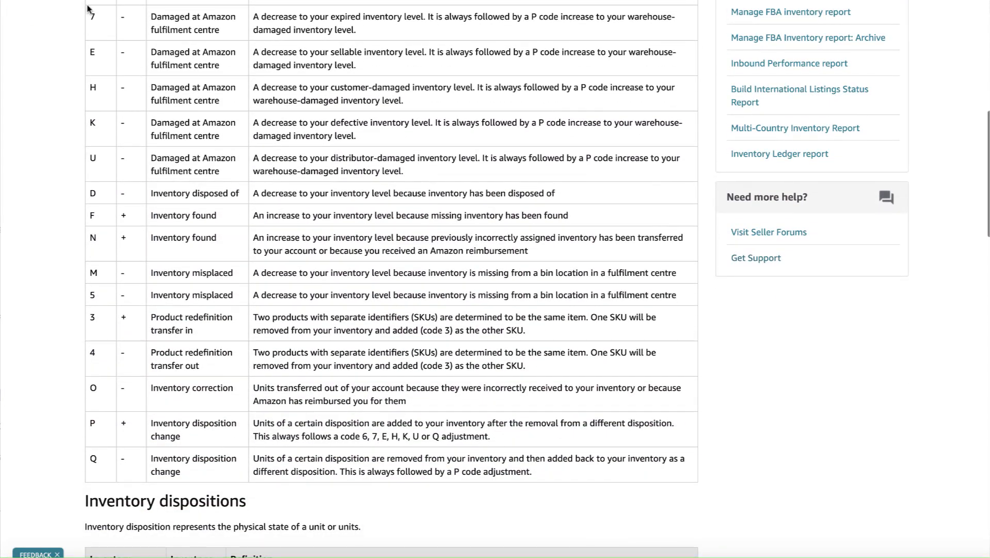
pyautogui.scroll(-1, 130, 302)
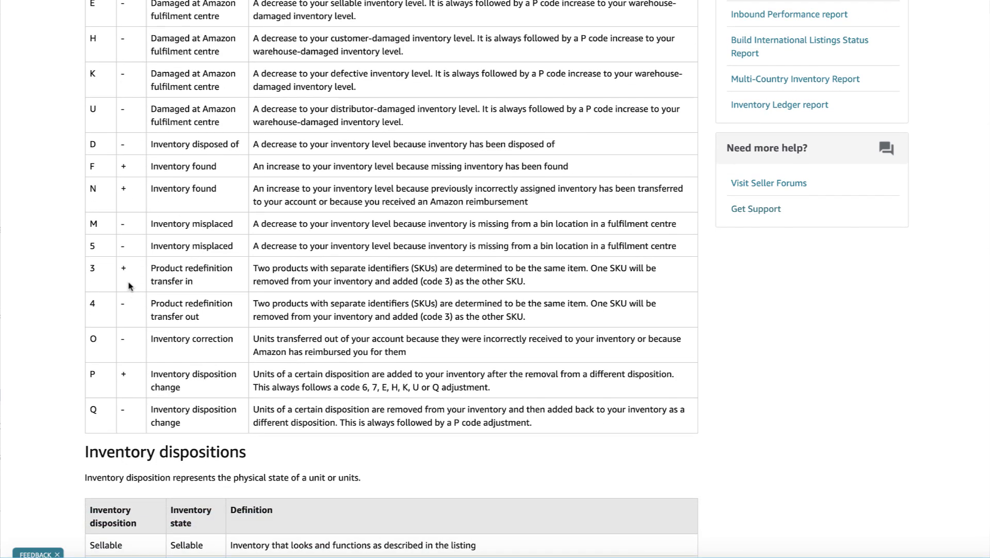
pyautogui.scroll(1, 129, 285)
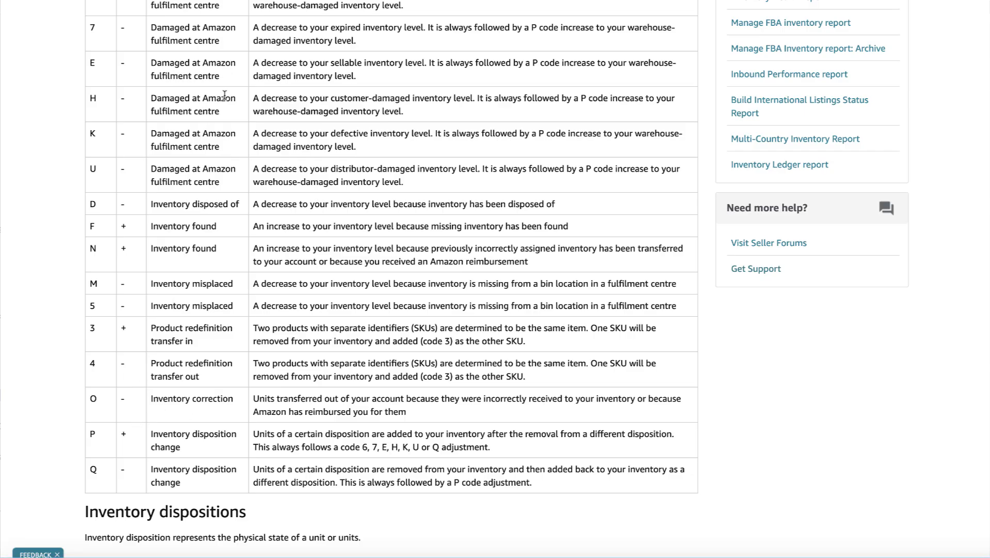
# Back in Excel, check which disposition values the filtered inventory adjustment rows have, leaving the disposition filter unchanged
pyautogui.press('super+Tab')
pyautogui.click(344, 145)
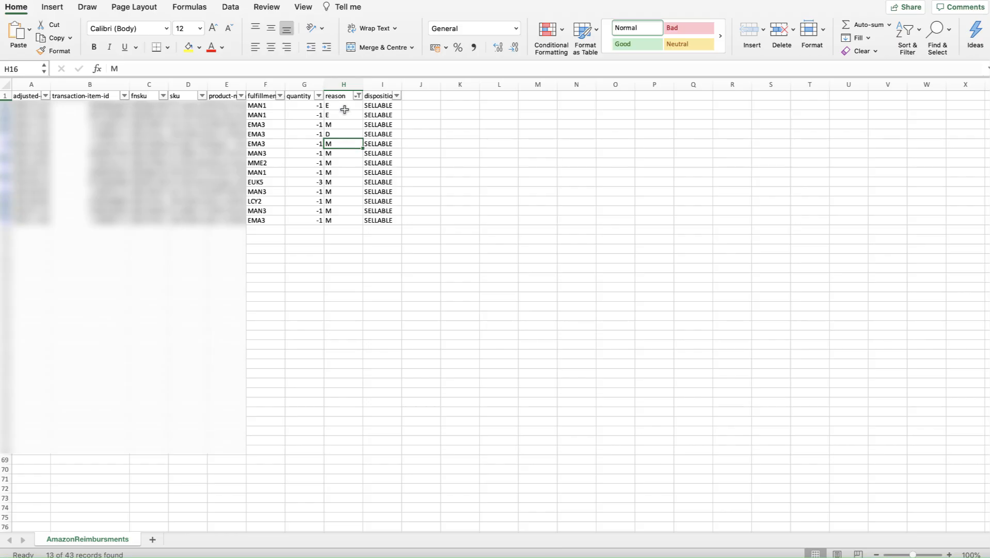
pyautogui.click(396, 96)
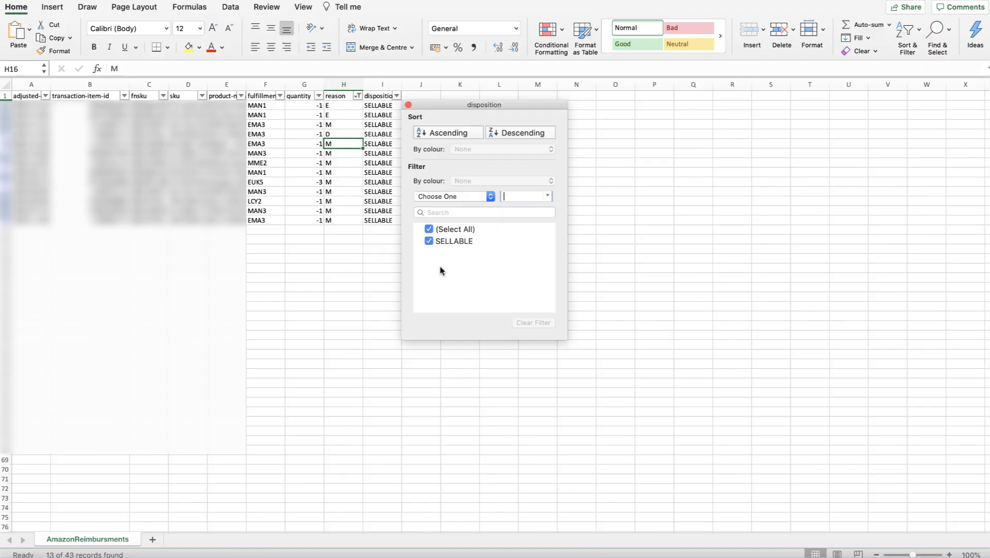
pyautogui.click(408, 105)
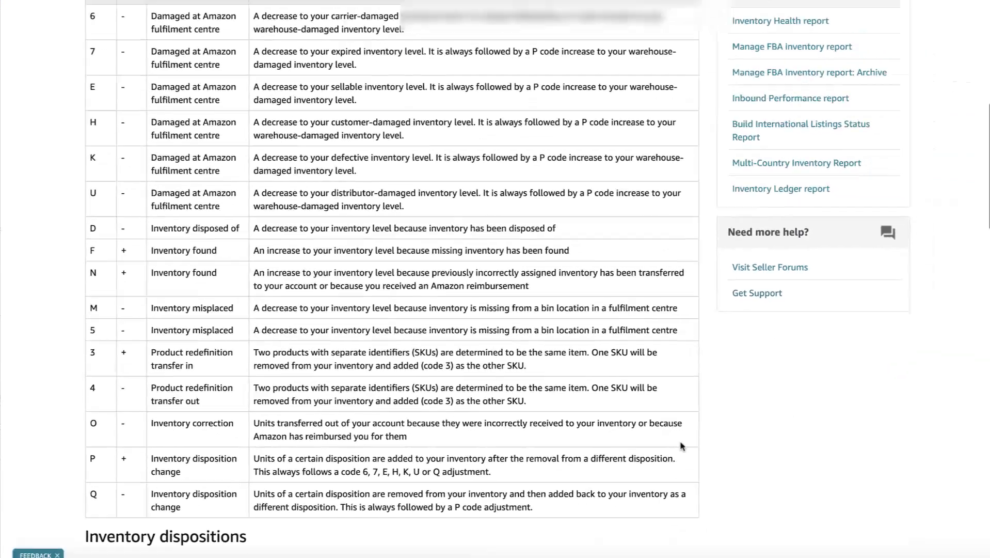
# Back in Seller Central, review the explanation of adjustment types and reason codes at the start of the Inventory adjustments article
pyautogui.scroll(9, 679, 445)
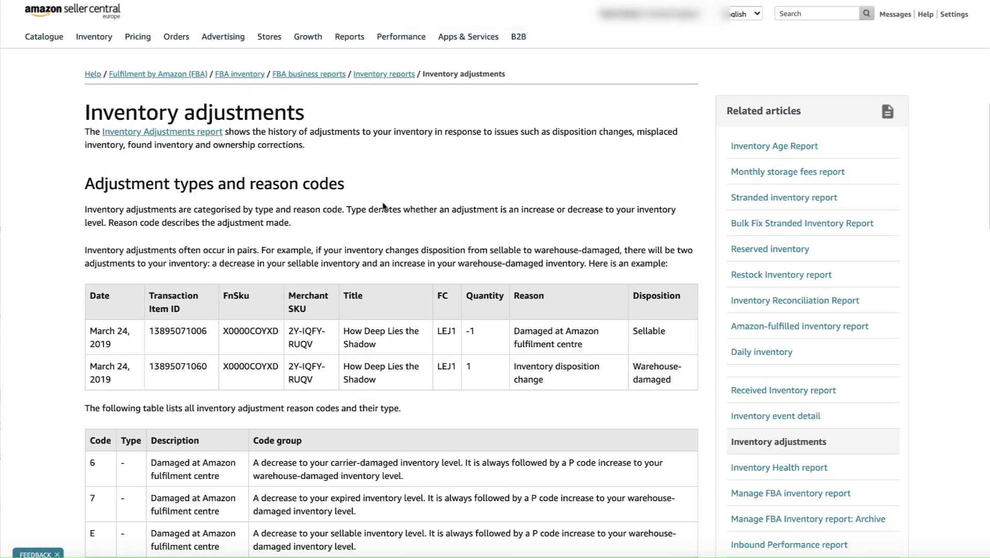